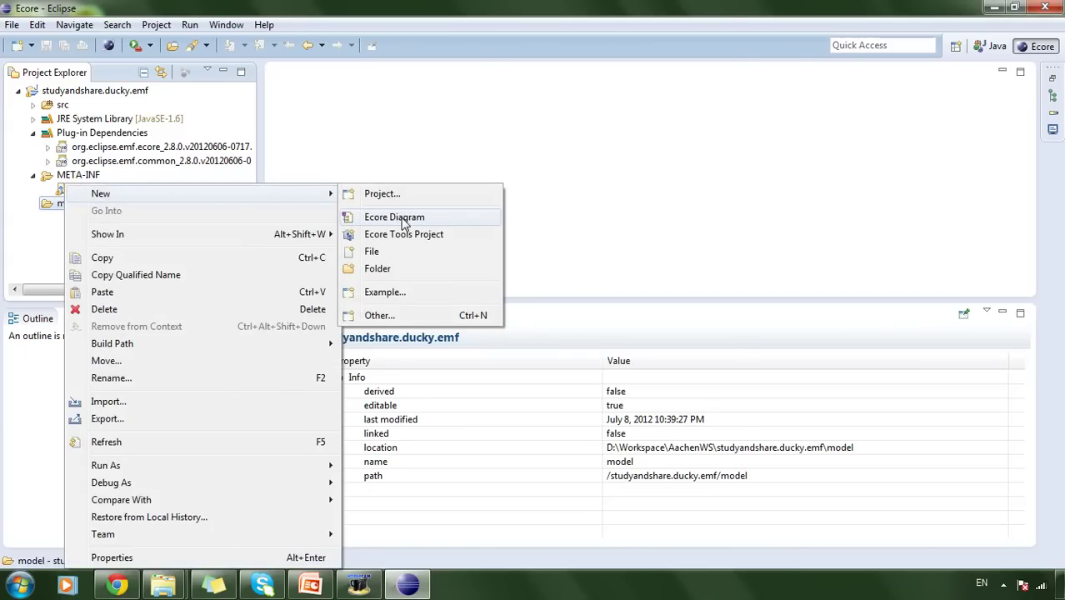
- Create a new Ecore diagram in the model folder with the domain file name education.ecore
left_click(404, 220)
left_click_drag(492, 148, 404, 158)
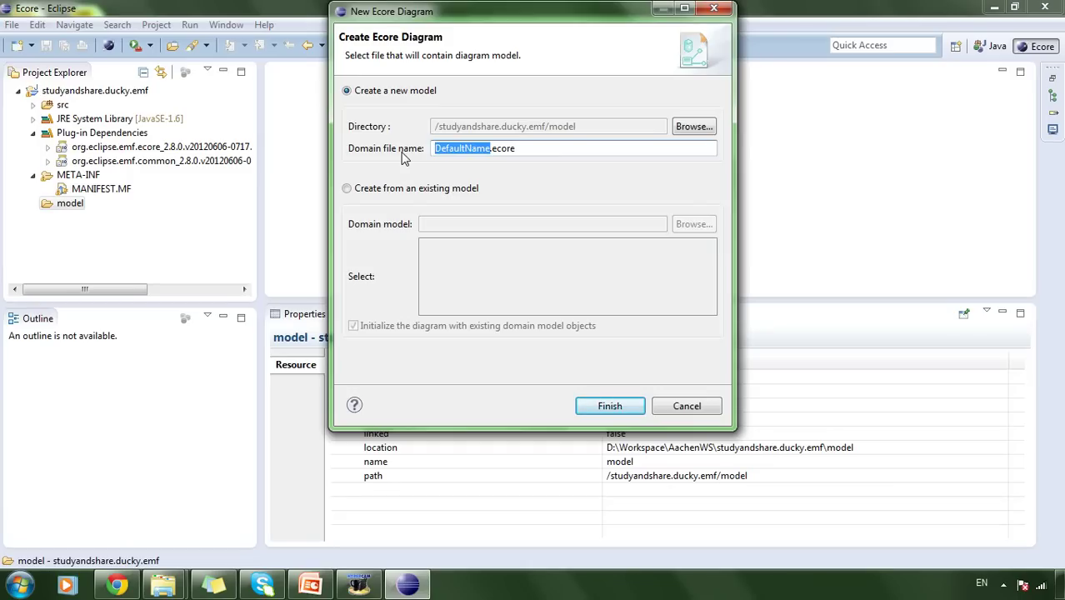
type("education")
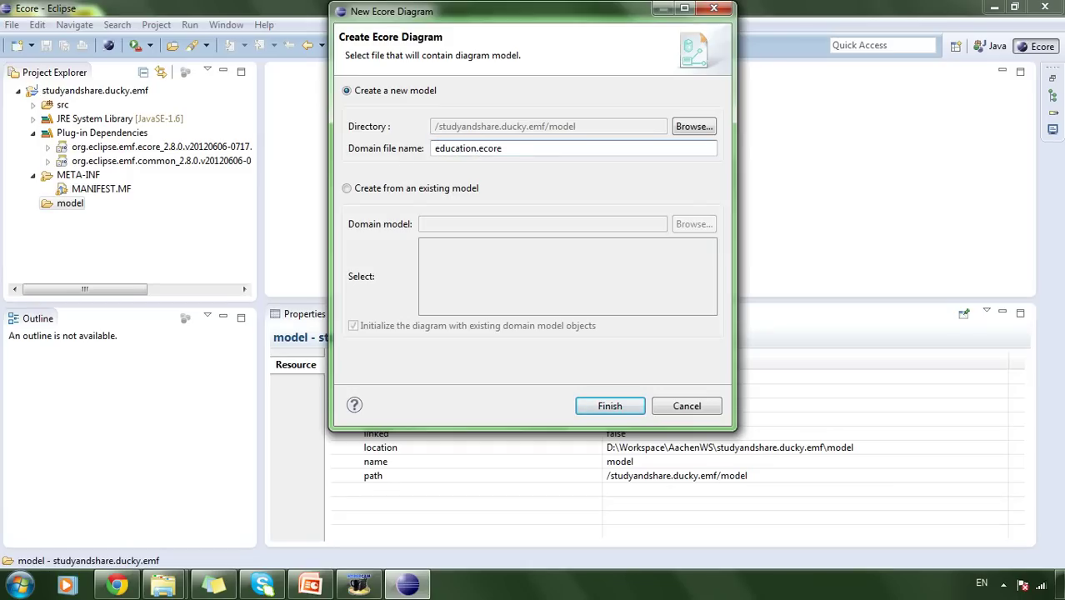
left_click(594, 405)
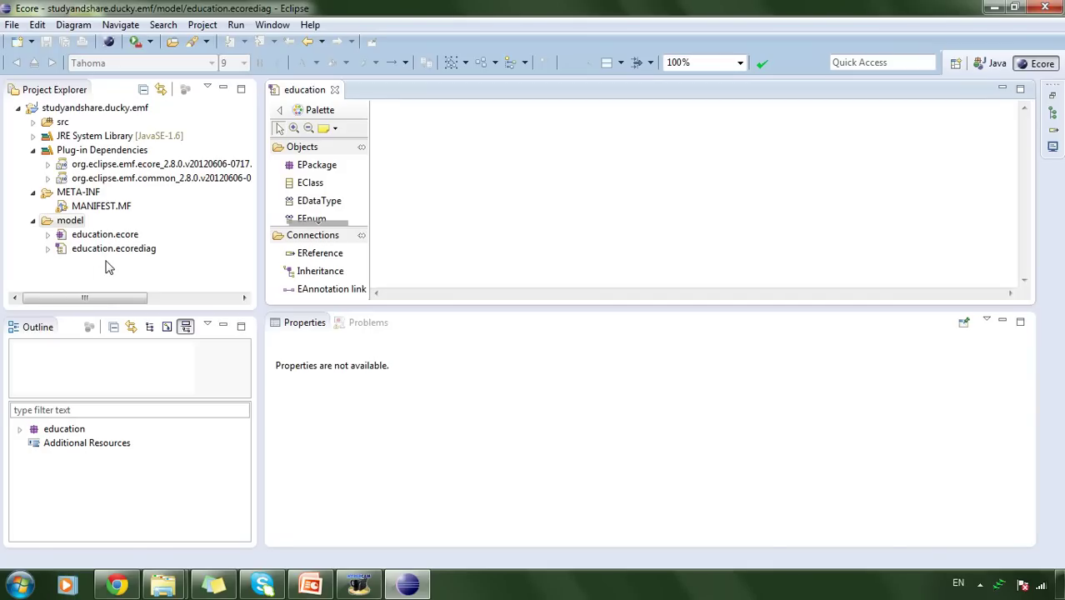
- Examine the generated education.ecore and education.ecorediag files and the actions available for education.ecore
left_click(105, 267)
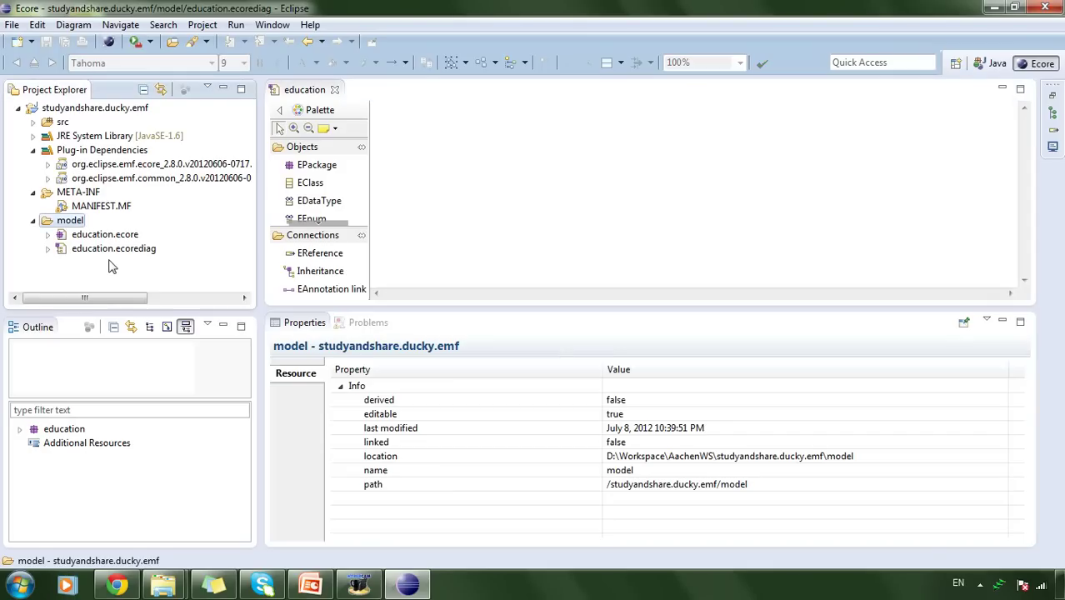
left_click(122, 248)
left_click(119, 238)
right_click(119, 238)
left_click(76, 255)
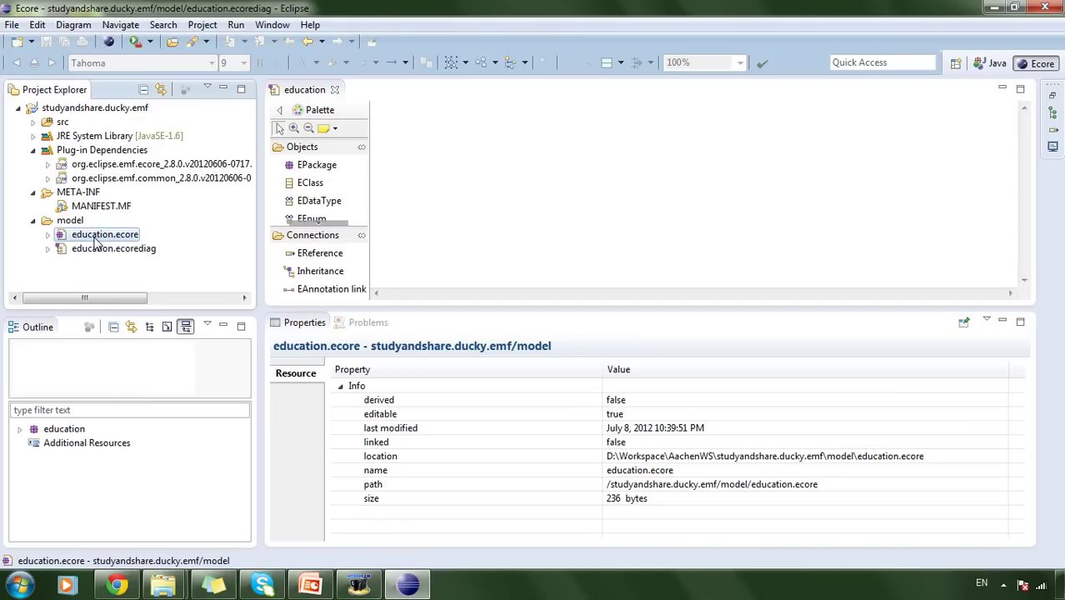
right_click(96, 240)
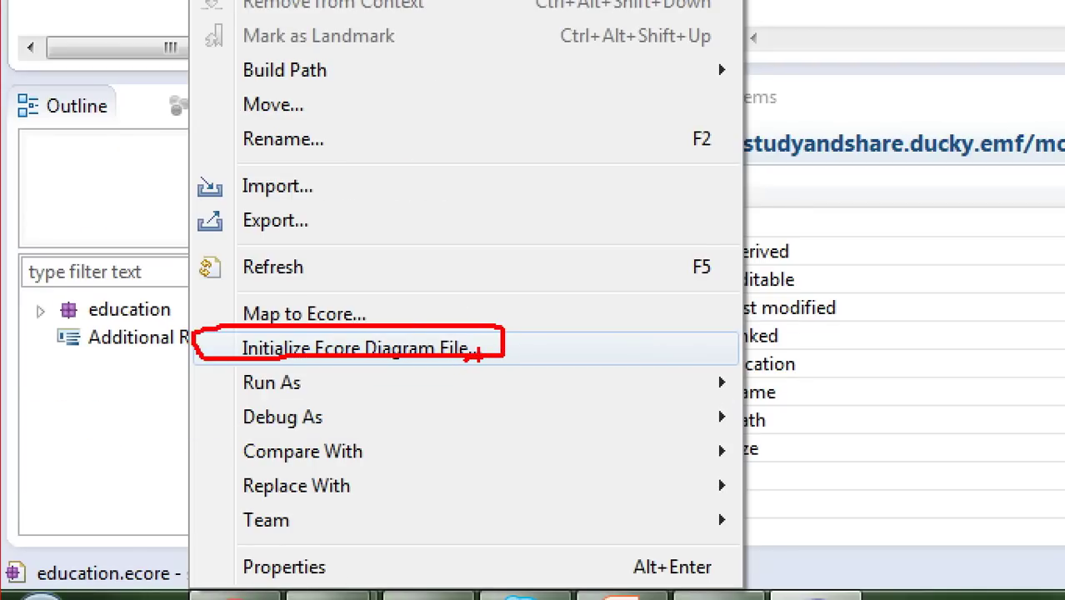
left_click(474, 355)
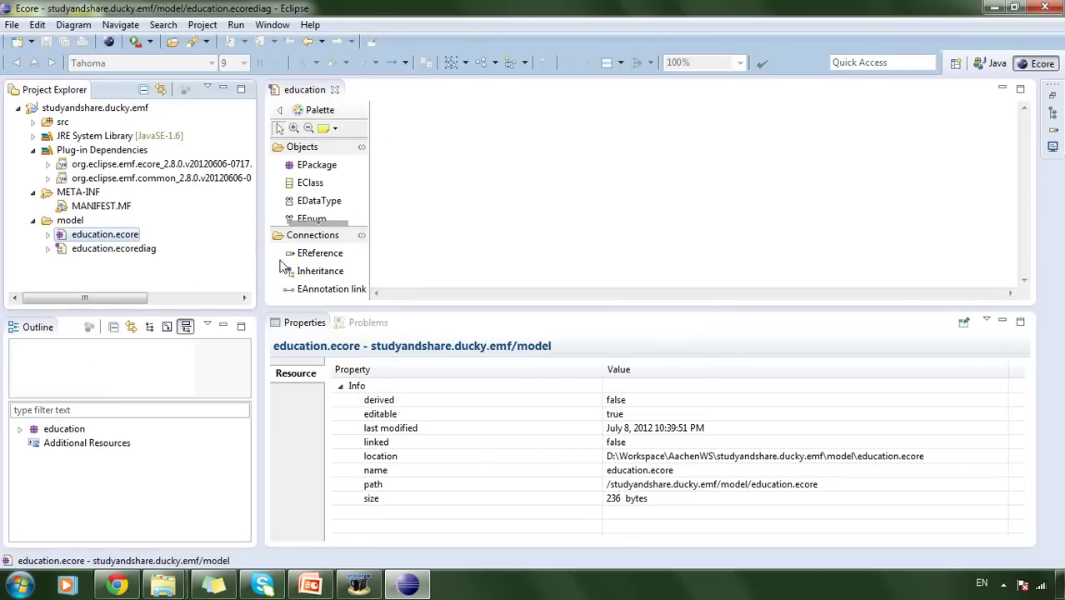
left_click(141, 252)
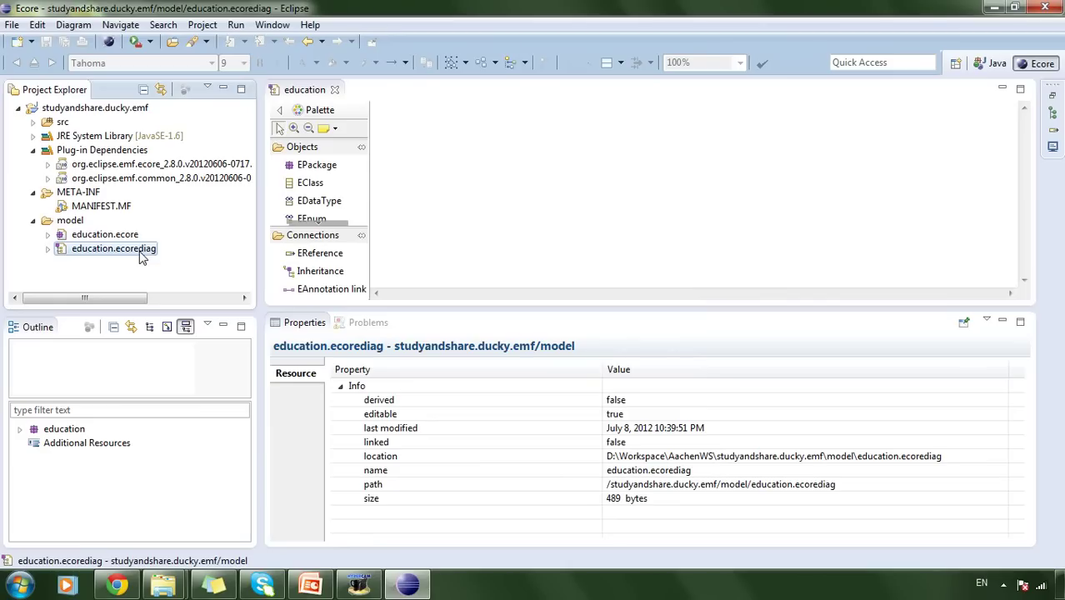
- Enlarge the diagram editor by shrinking the properties area below it, and look through the object tools in the palette
left_click(459, 217)
left_click(573, 367)
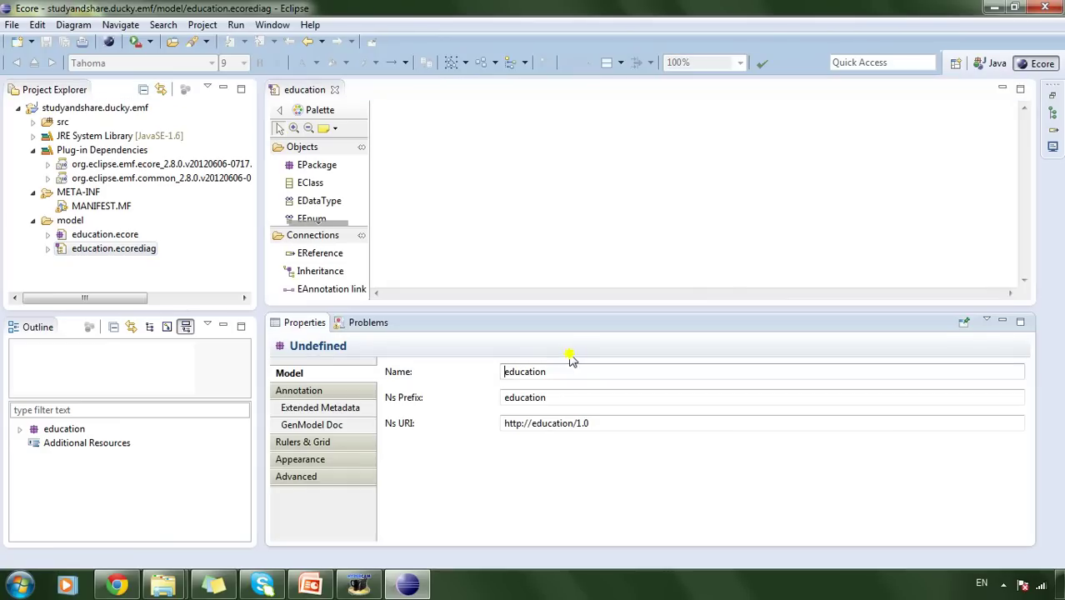
left_click_drag(575, 309, 584, 240)
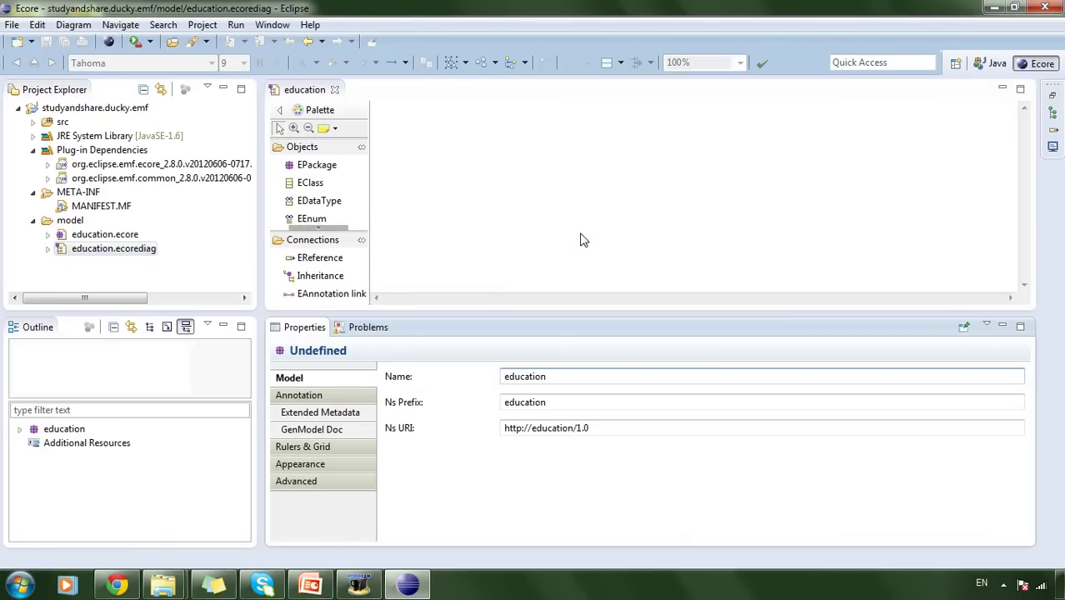
left_click_drag(554, 309, 556, 366)
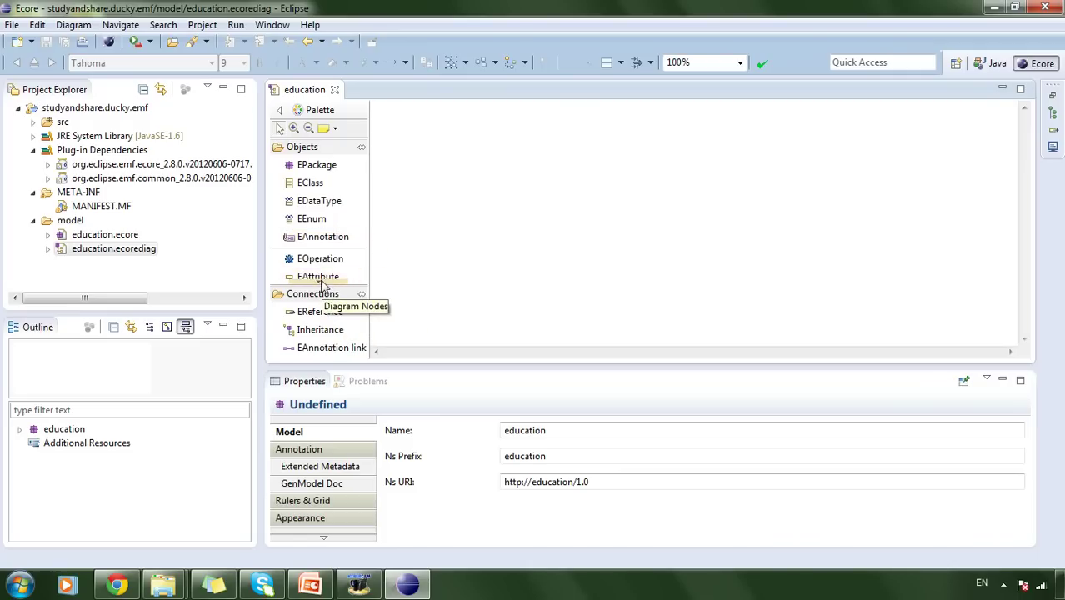
scroll(324, 286, "down", 2)
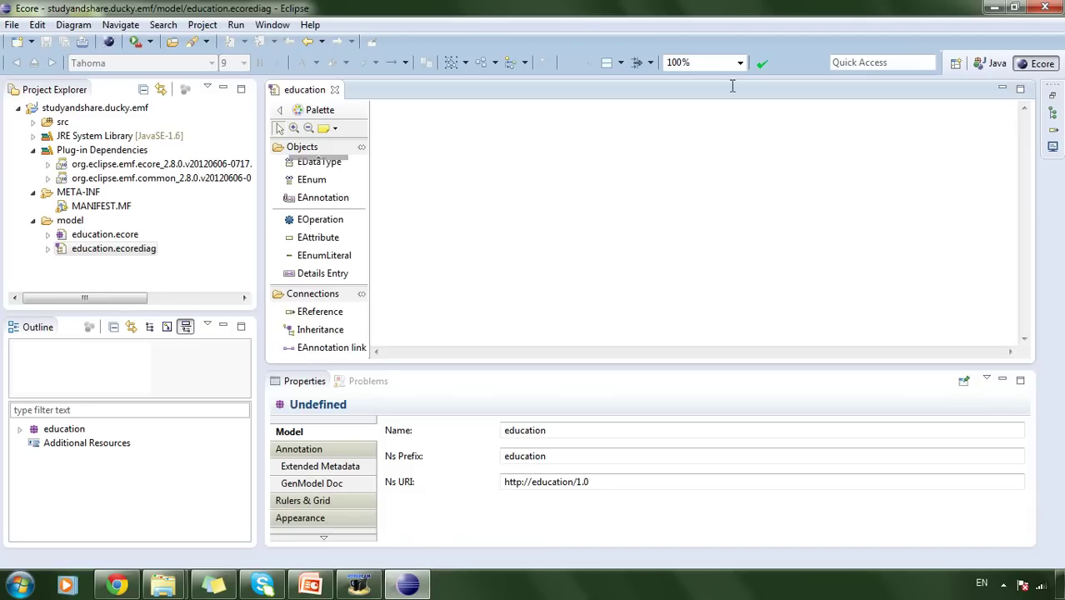
- Check the contents of education.ecore in the project tree and return to the empty diagram
left_click(51, 246)
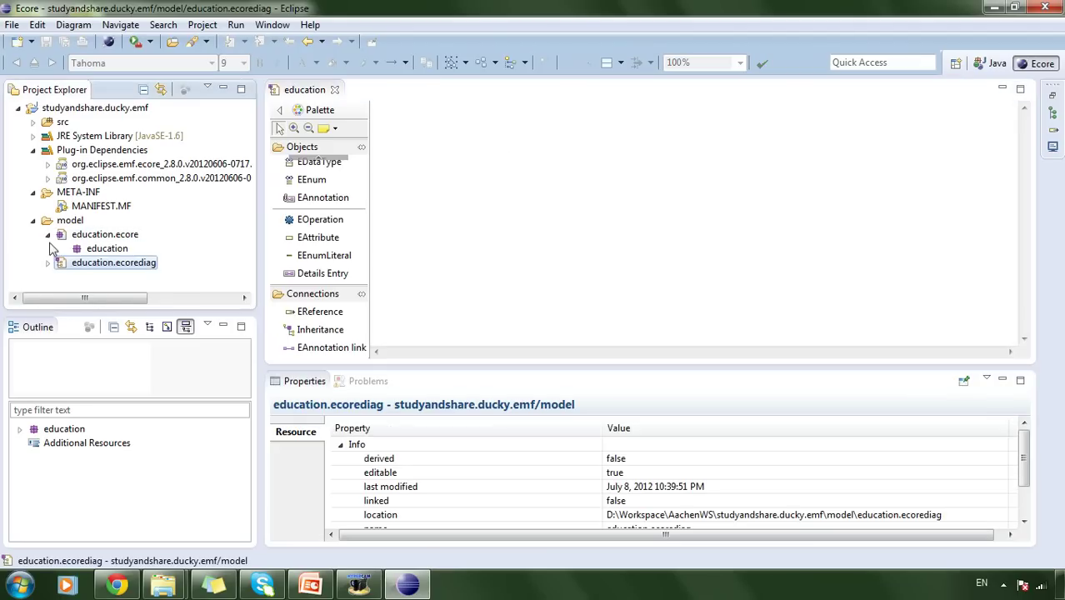
left_click(49, 248)
left_click(581, 247)
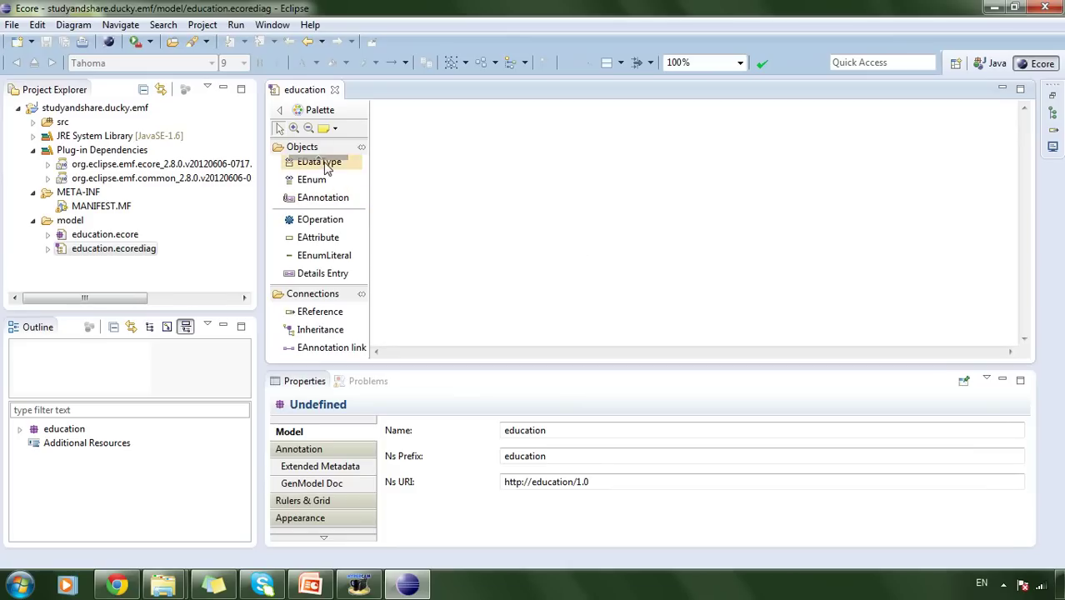
- Add an EClass to the upper middle of the diagram and name it Person
scroll(329, 162, "up", 2)
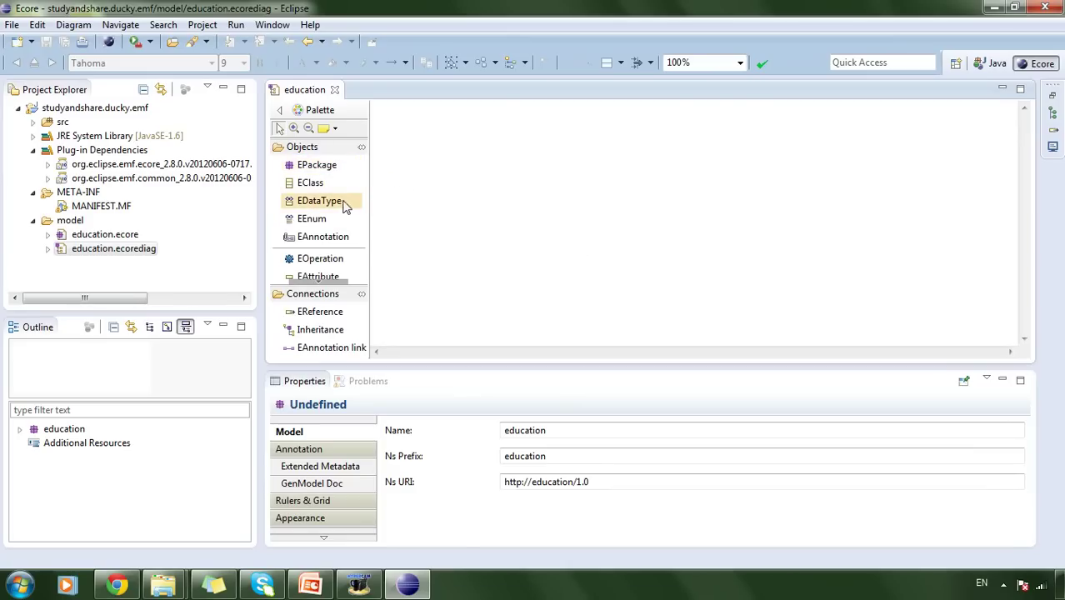
left_click(316, 187)
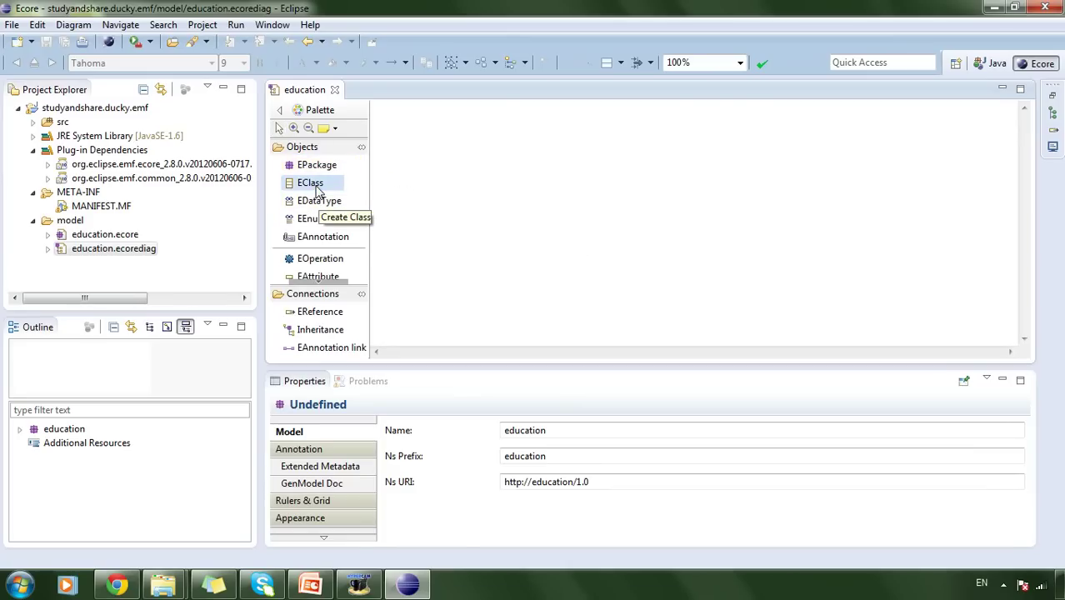
left_click(598, 115)
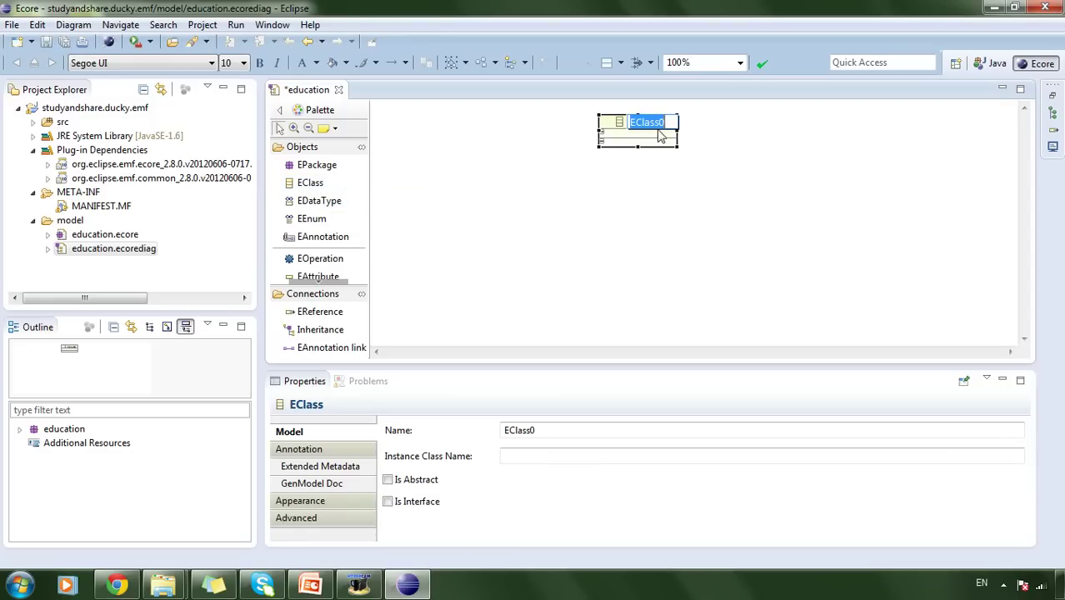
type("Person")
key("Return")
left_click(806, 164)
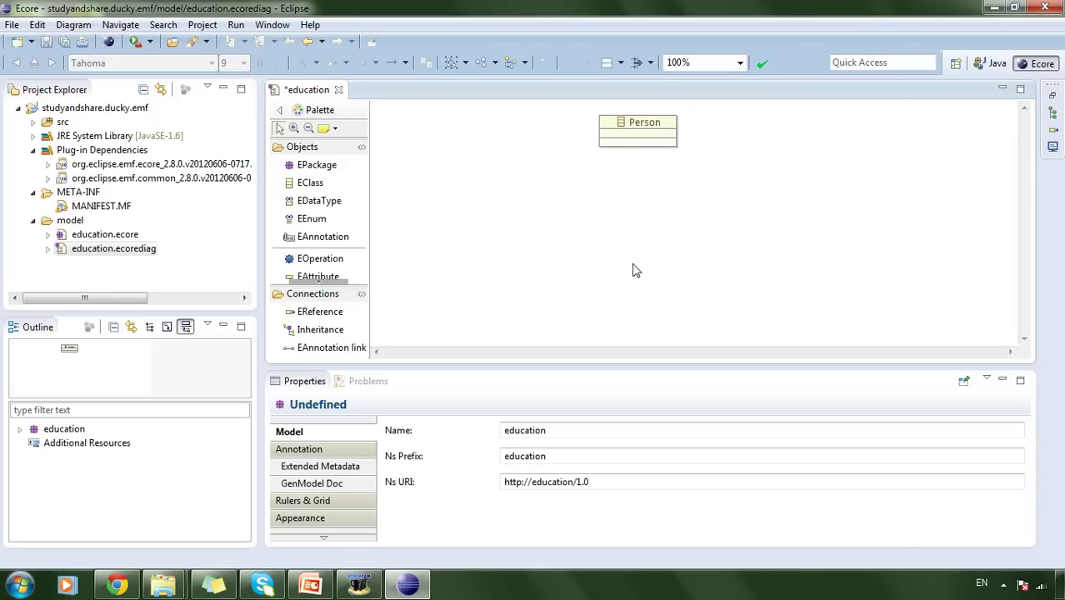
- Move the Person class slightly down and to the left on the diagram canvas
left_click(653, 124)
left_click_drag(654, 123, 620, 172)
left_click(690, 183)
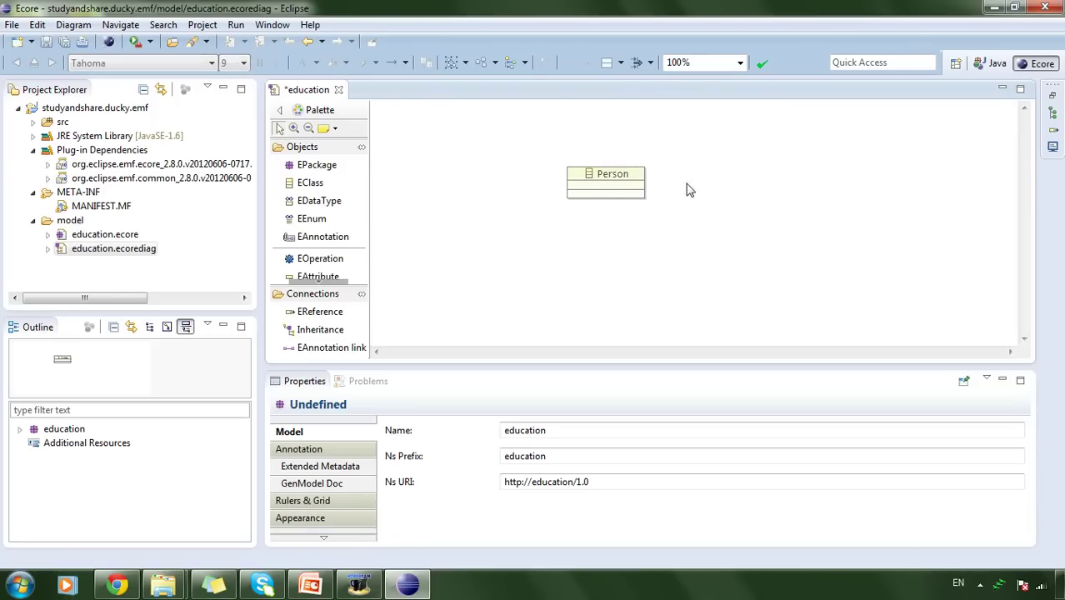
- Show the properties of the Person class and examine its Is Abstract and Is Interface options
left_click(618, 182)
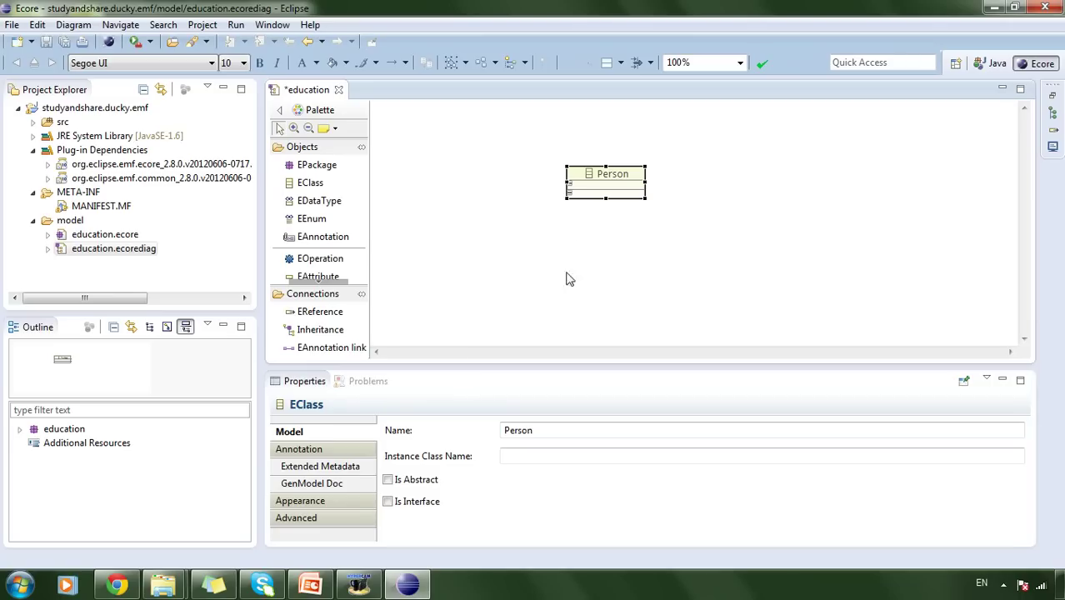
right_click(614, 178)
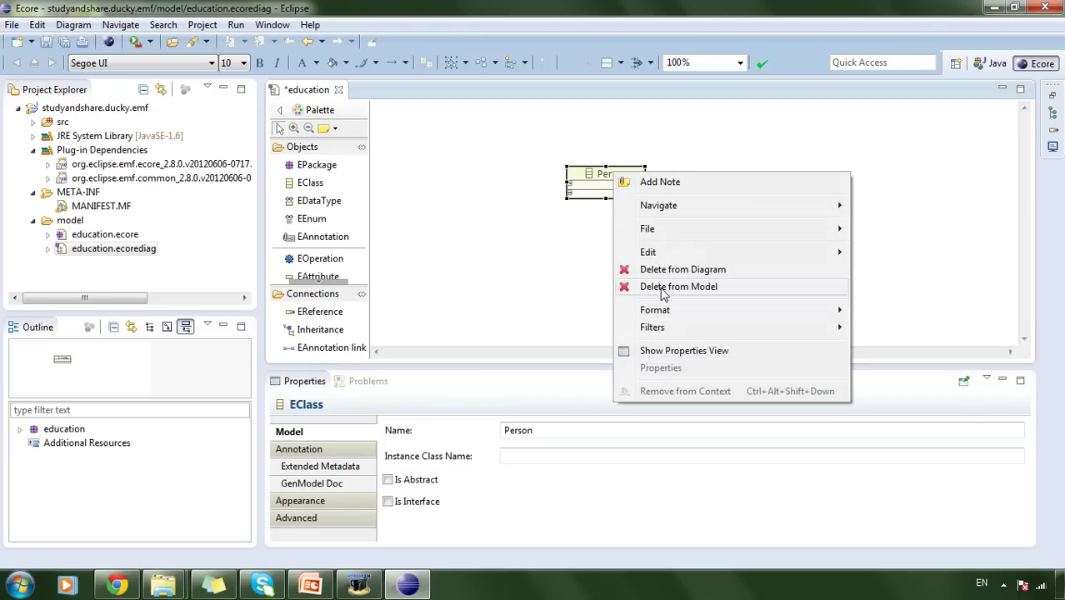
left_click(675, 359)
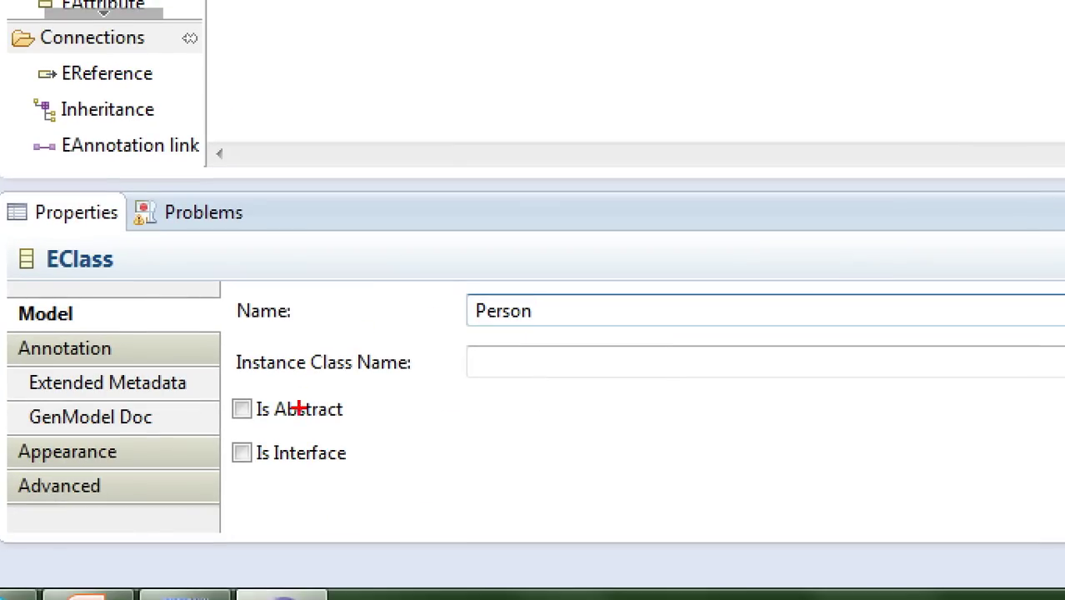
mouse_move(261, 373)
left_mouse_down()
mouse_move(219, 416)
mouse_move(367, 400)
mouse_move(267, 375)
left_mouse_up()
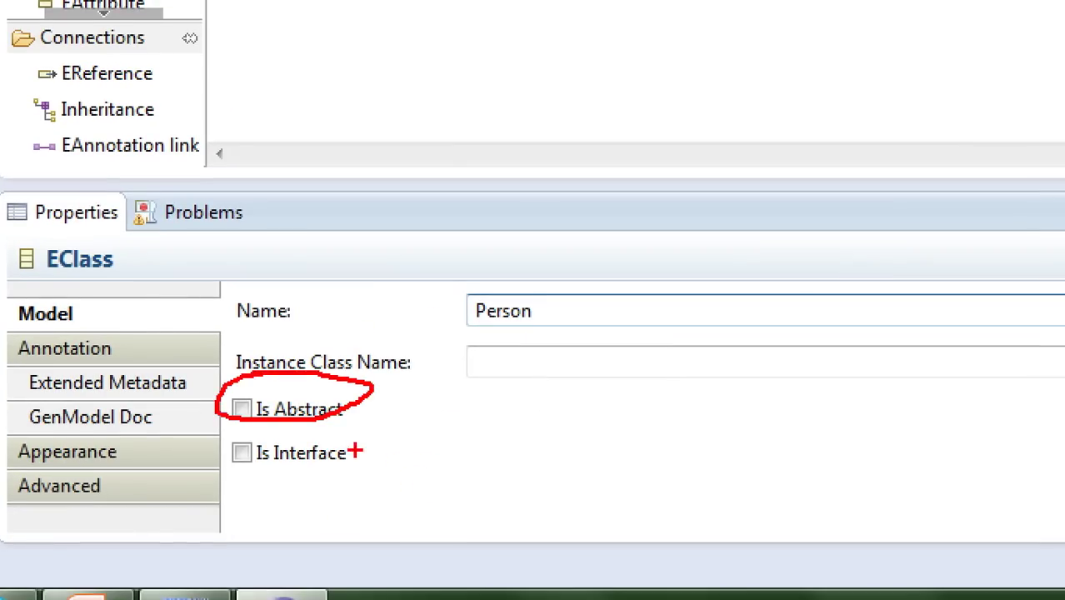
left_click(347, 448)
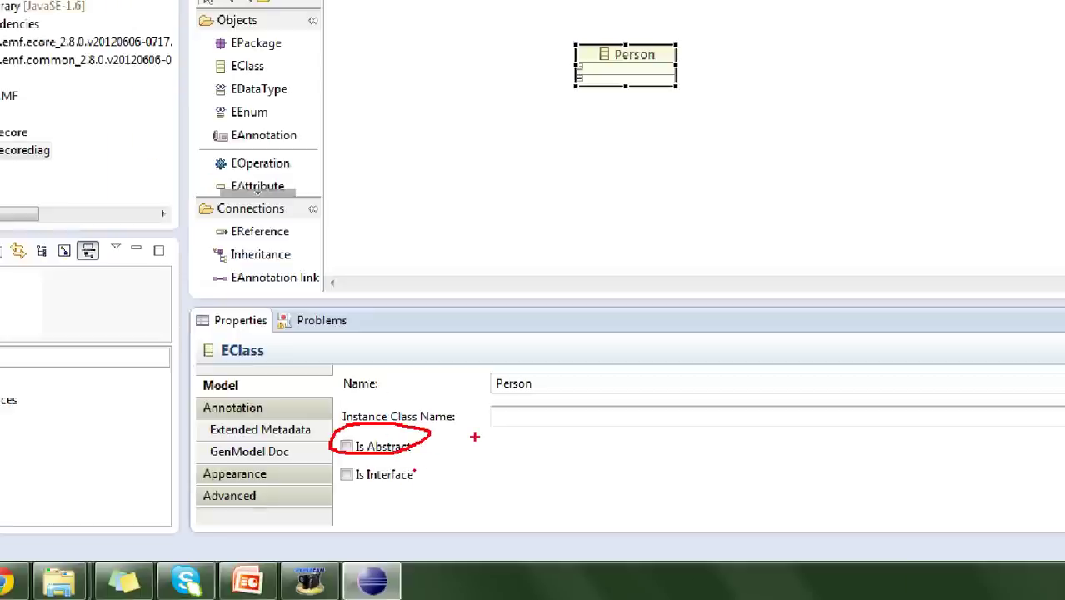
key("Escape")
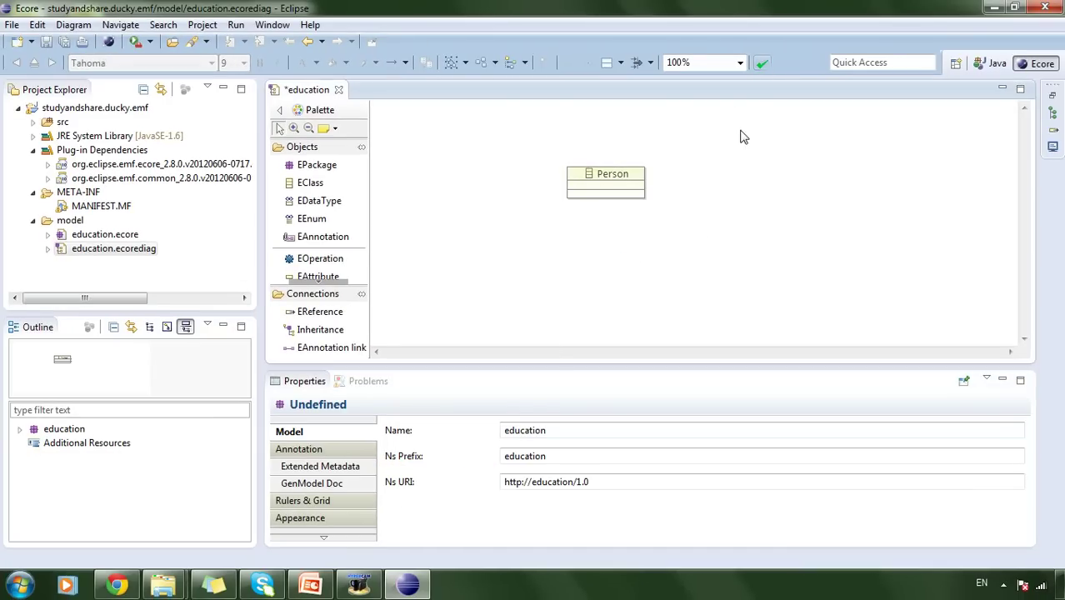
- Enable Is Interface for the Person class
left_click(592, 184)
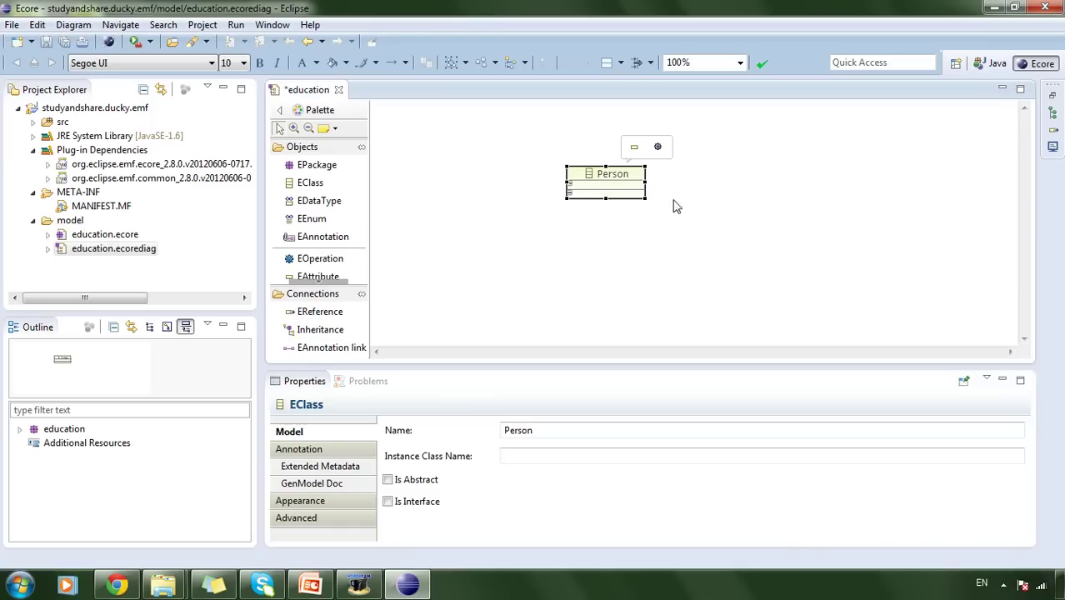
left_click(387, 501)
left_click(637, 219)
mouse_move(586, 177)
mouse_move(594, 184)
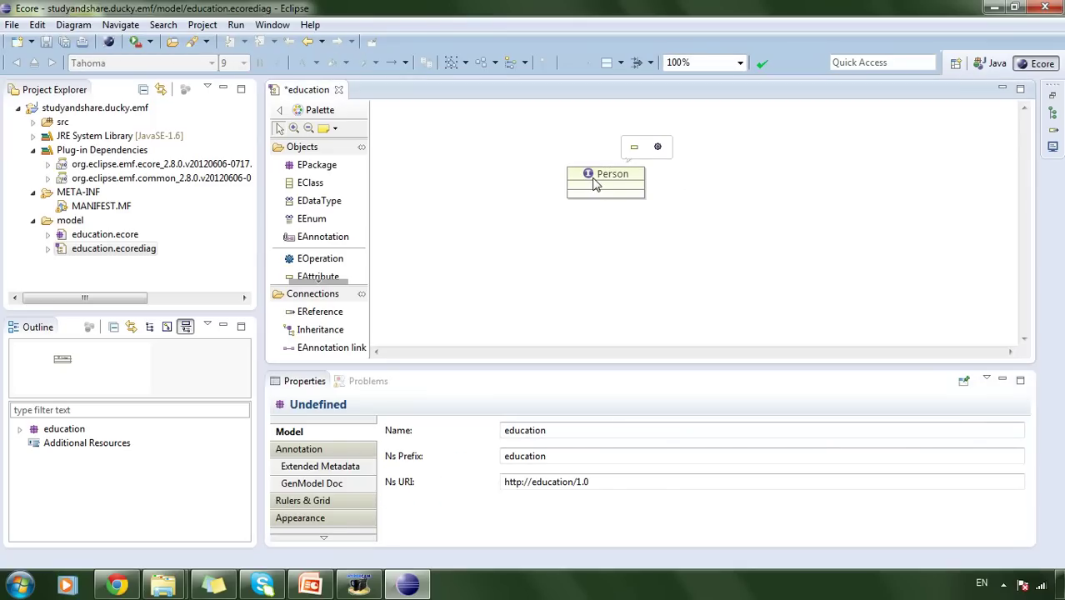
- Validate the diagram and read the error details for the Person class, adjusting the problem list's Resource and Path column widths
left_click(762, 63)
mouse_move(640, 176)
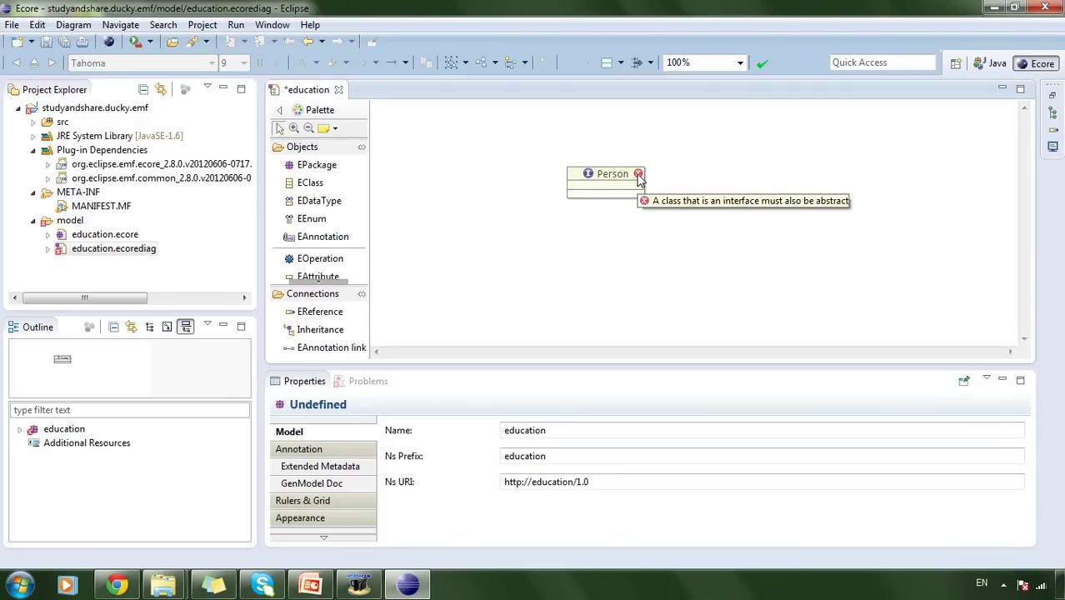
left_click(364, 384)
left_click(308, 447)
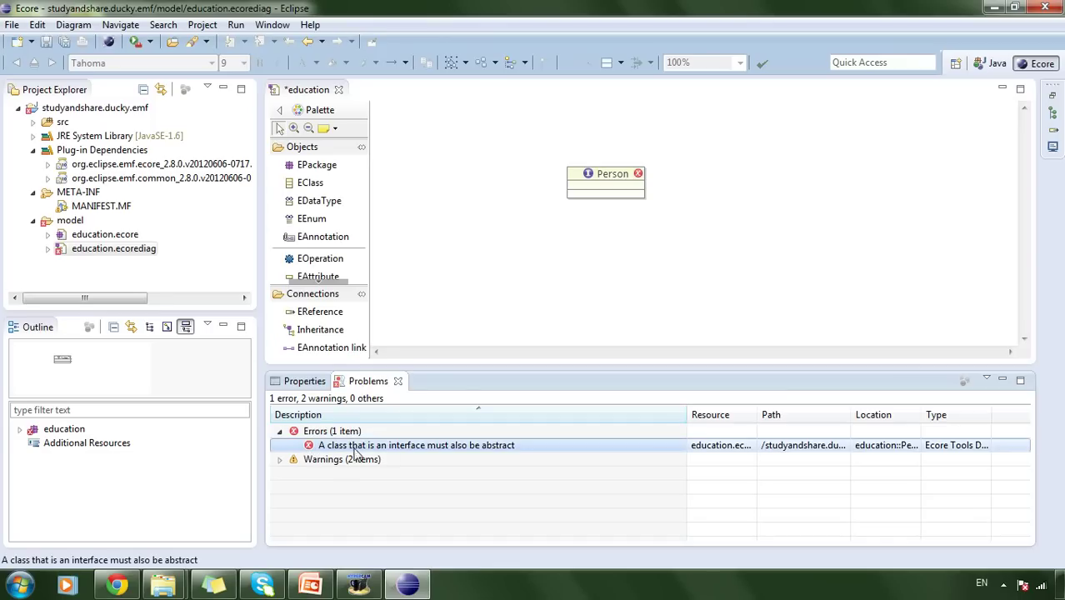
mouse_move(760, 419)
left_mouse_down()
mouse_move(791, 419)
mouse_move(781, 419)
left_mouse_up()
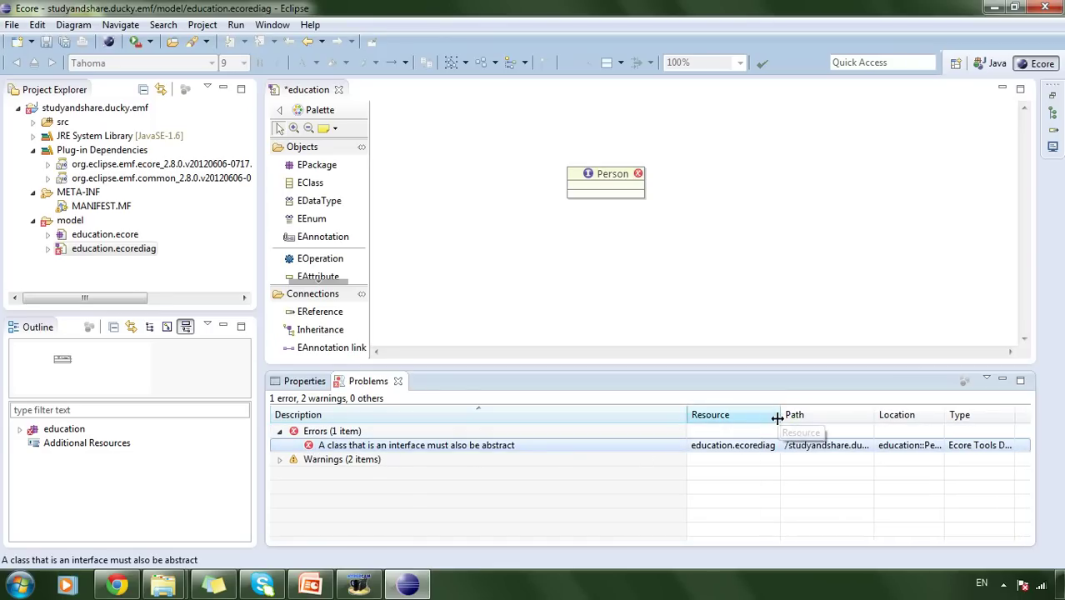
left_click_drag(879, 406, 841, 410)
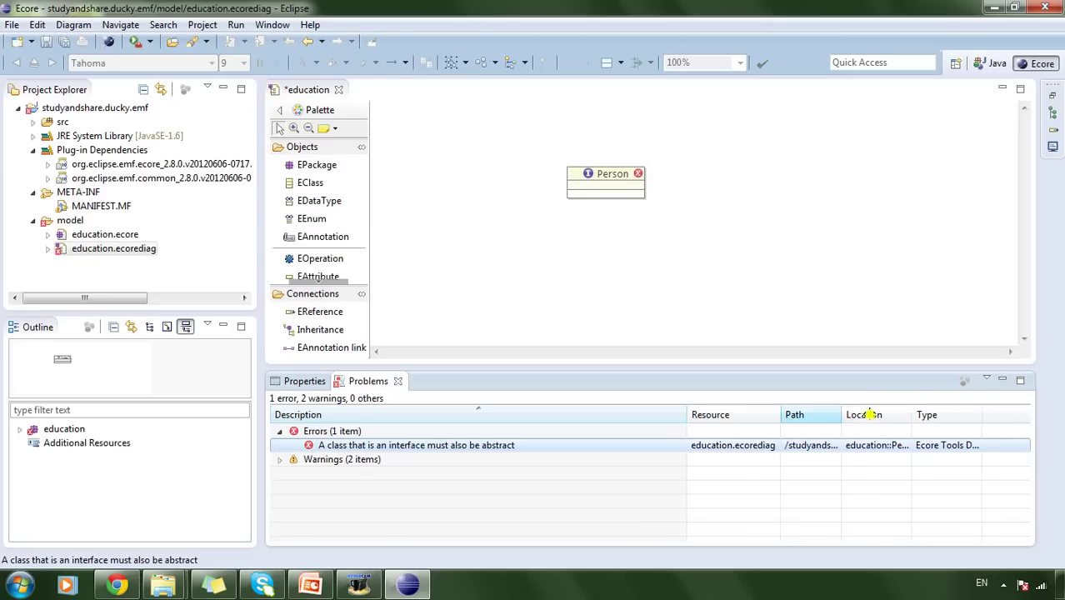
- Enable Is Abstract for the Person class as well and validate the diagram again
left_click(571, 262)
left_click(302, 381)
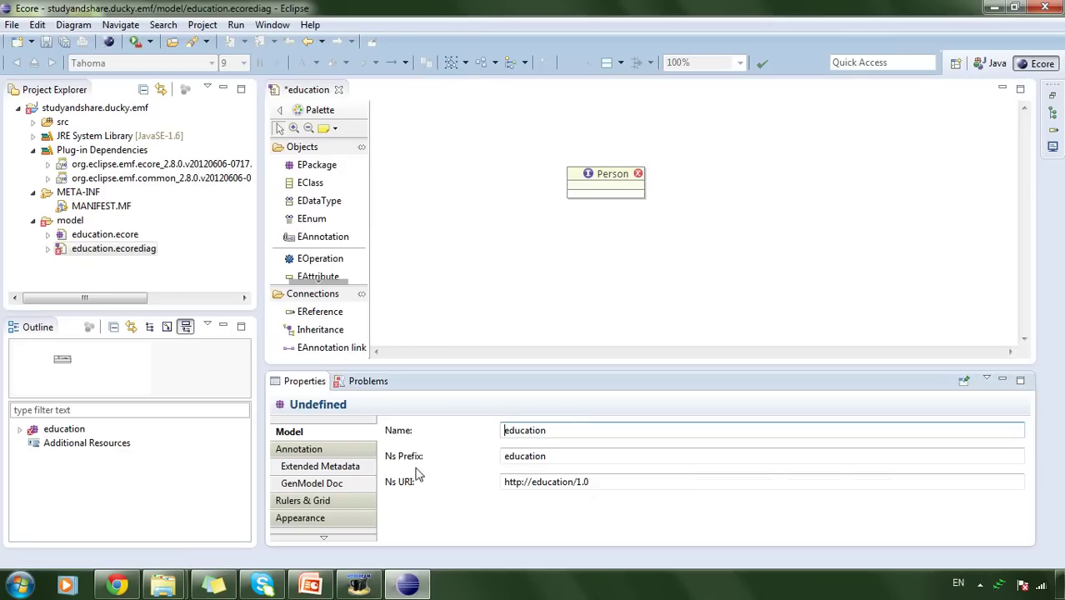
left_click(615, 185)
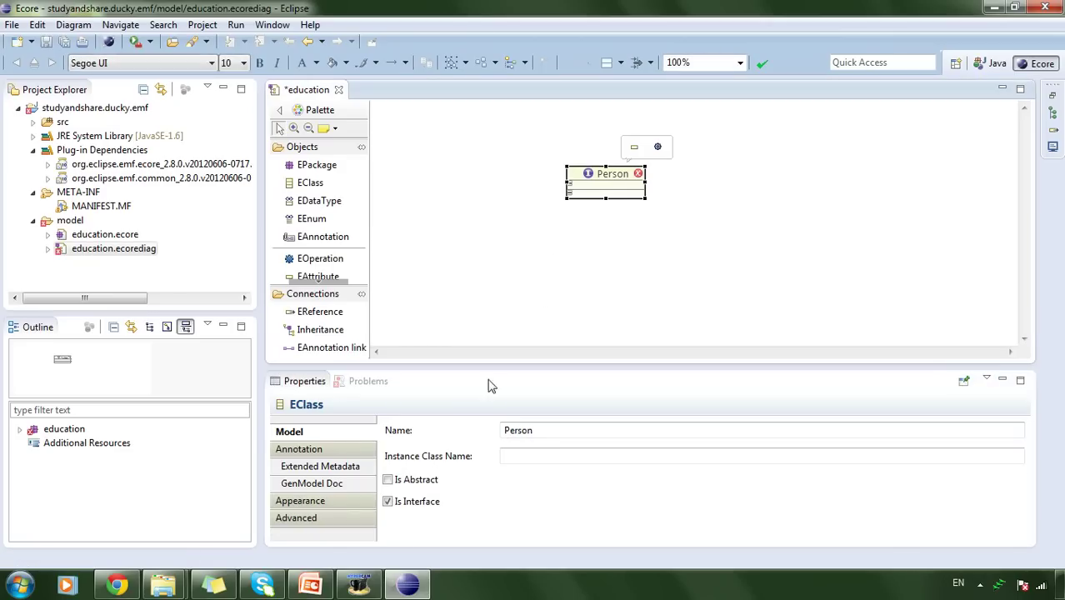
left_click(388, 480)
left_click(763, 98)
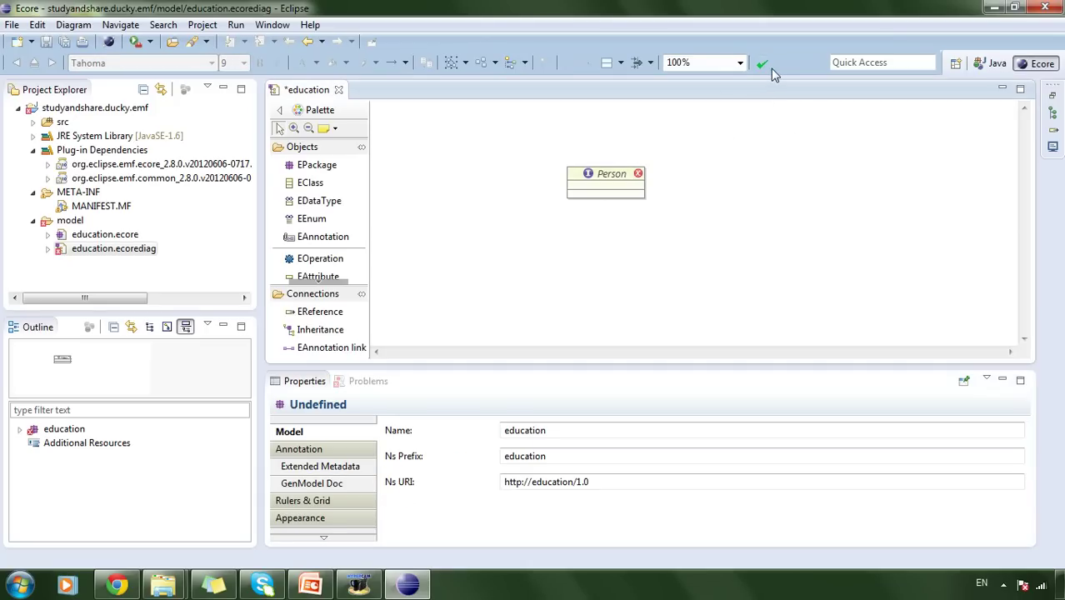
left_click(766, 66)
left_click(608, 182)
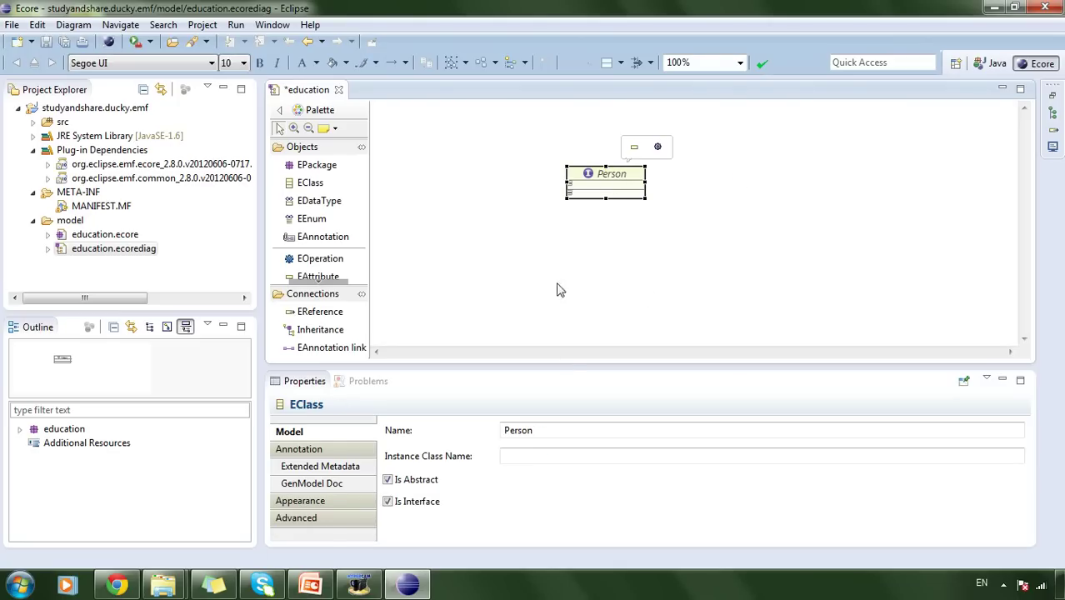
- Turn off Is Interface for the Person class, leaving it abstract only, and save the diagram
left_click(401, 505)
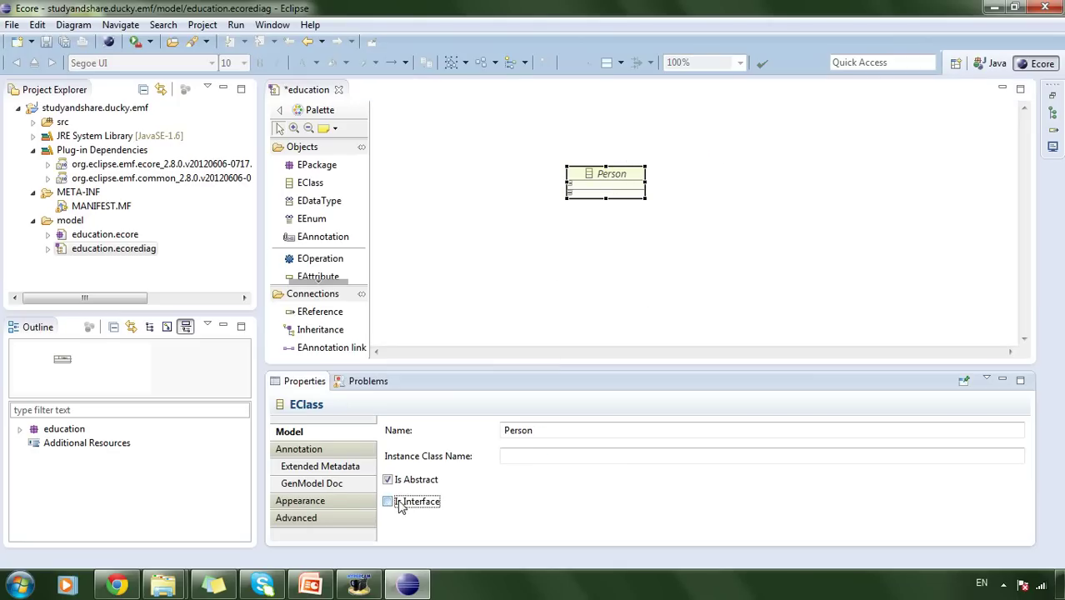
left_click(594, 278)
key("ctrl+s")
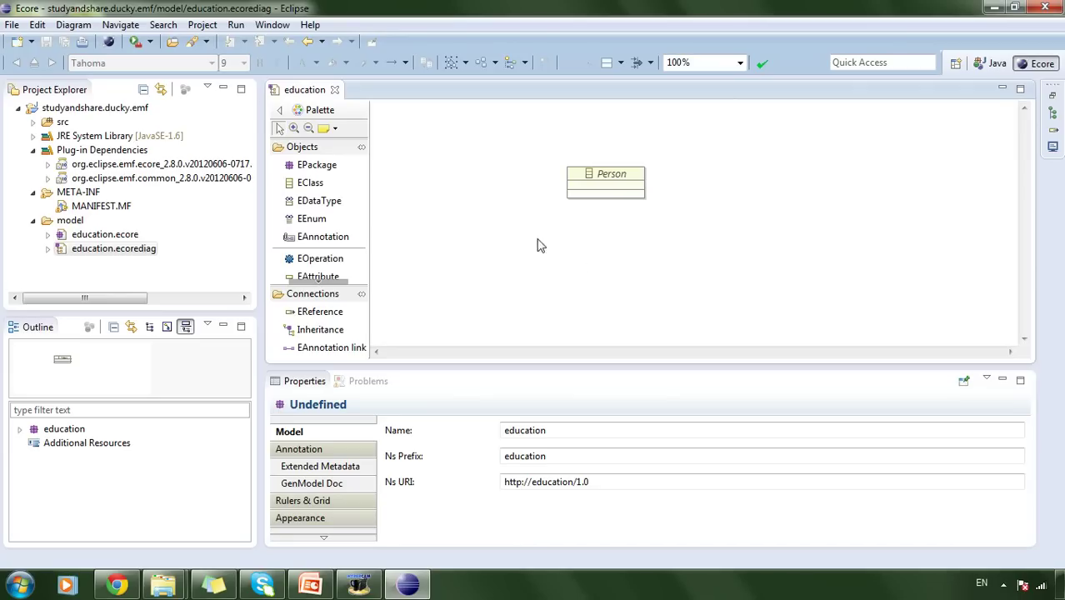
- Add a new EClass named Course beside the Person class in the diagram
left_click(310, 182)
left_click(458, 186)
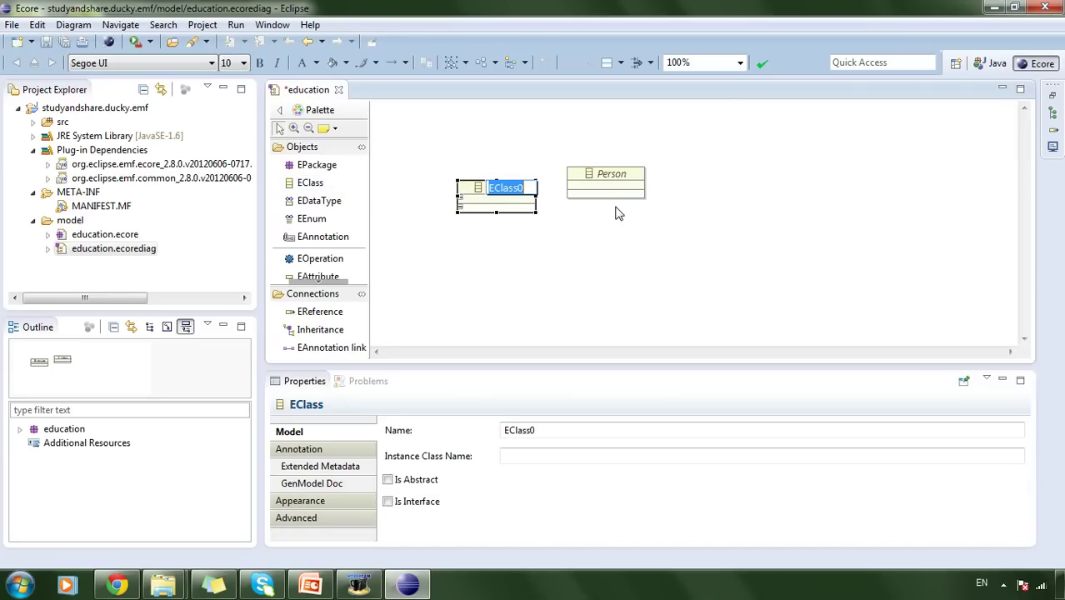
type("Course")
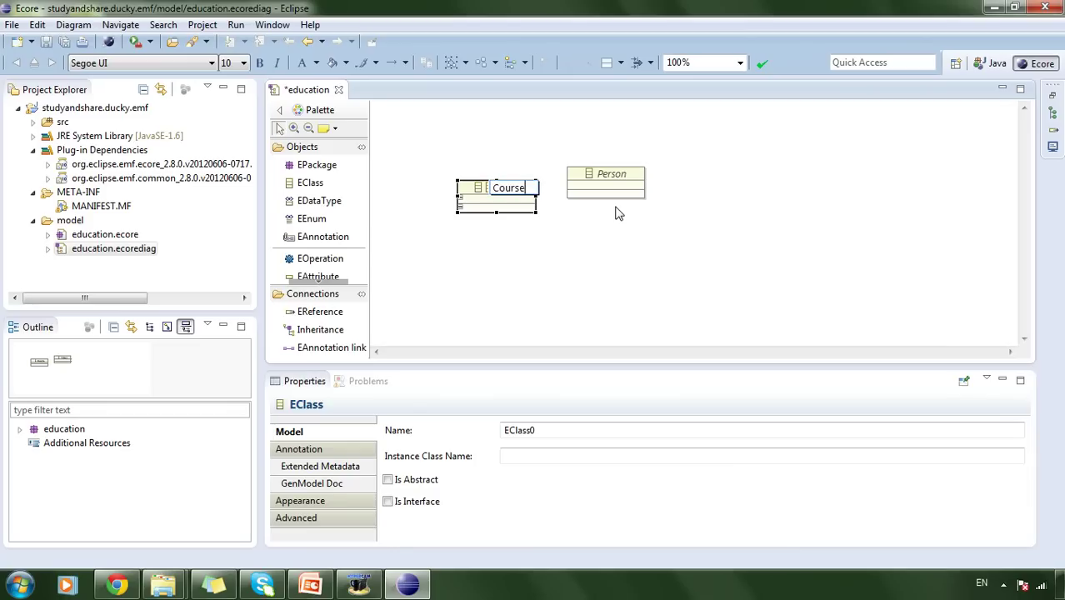
left_click(623, 232)
- Rearrange the Course and Person classes so they sit side by side at the same height, with Course left of Person
left_click_drag(611, 175, 770, 175)
left_click_drag(505, 190, 558, 170)
left_click(627, 185)
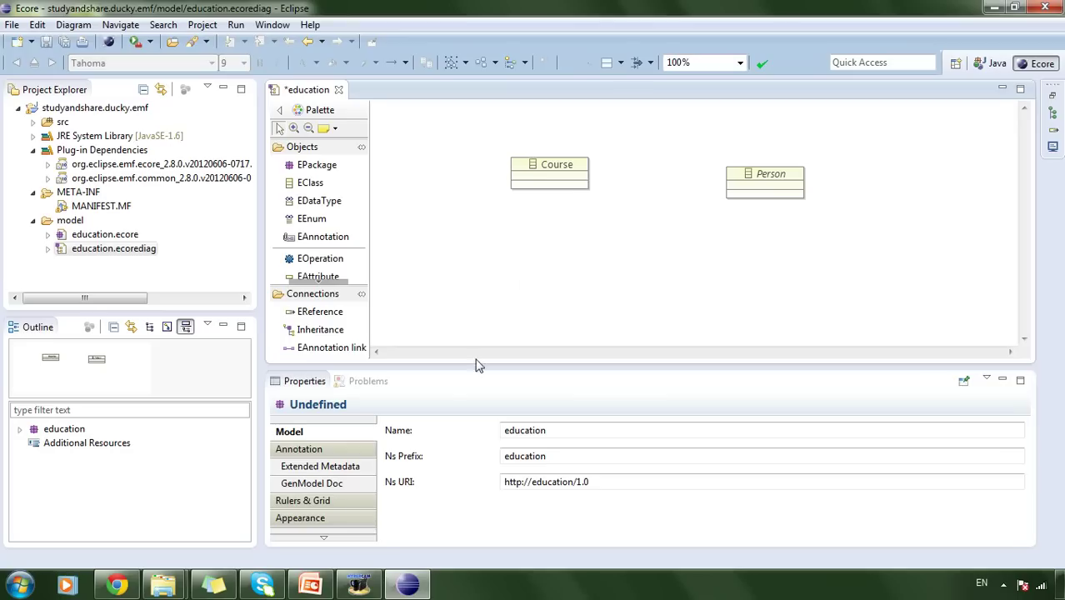
left_click_drag(754, 177, 641, 167)
left_click(675, 234)
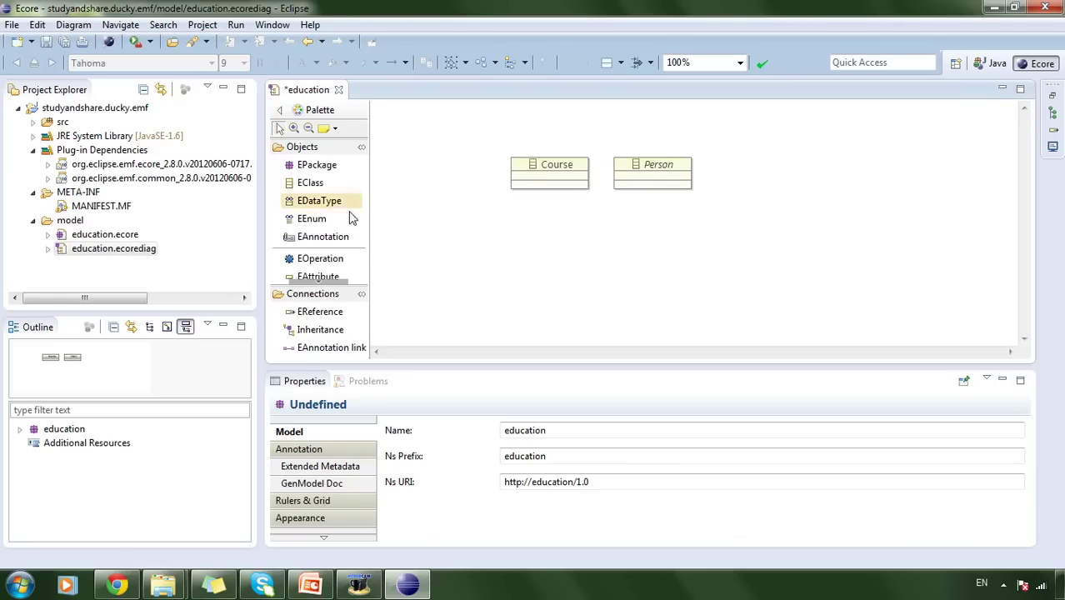
- Add a new EClass named Student below and to the left of the Course class
left_click(312, 182)
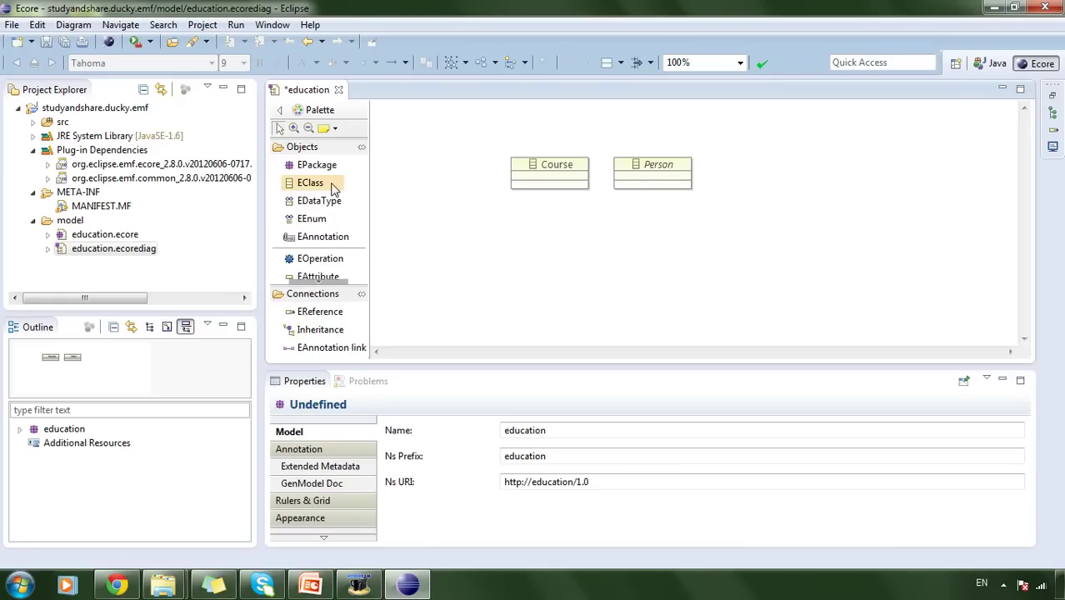
left_click(440, 232)
type("Student")
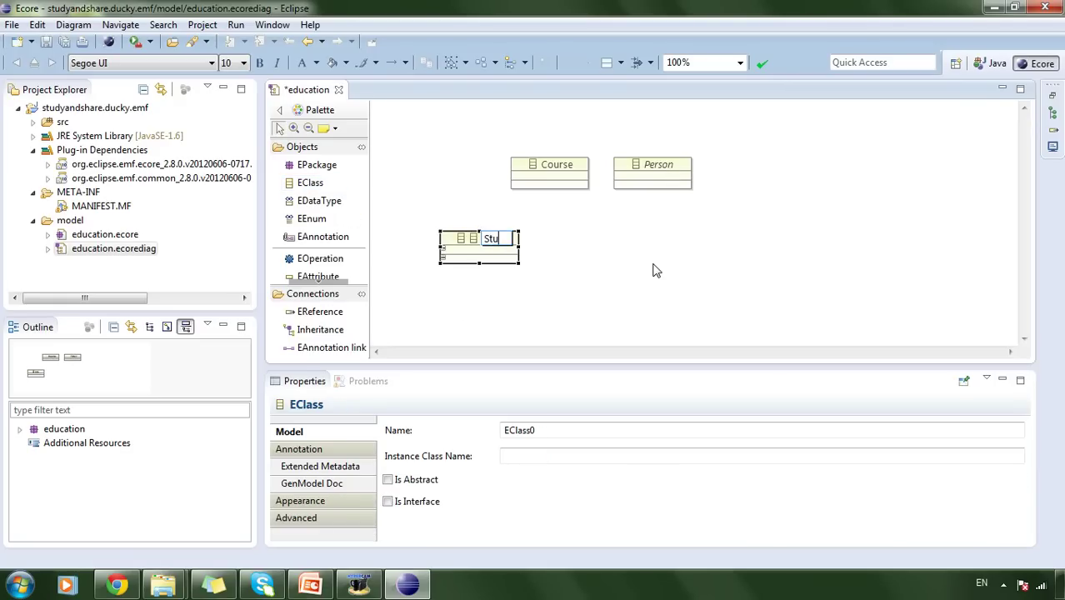
left_click(655, 269)
- Add a new EClass named Teacher below the Person class, to the right of Student
left_click(310, 182)
left_click(593, 246)
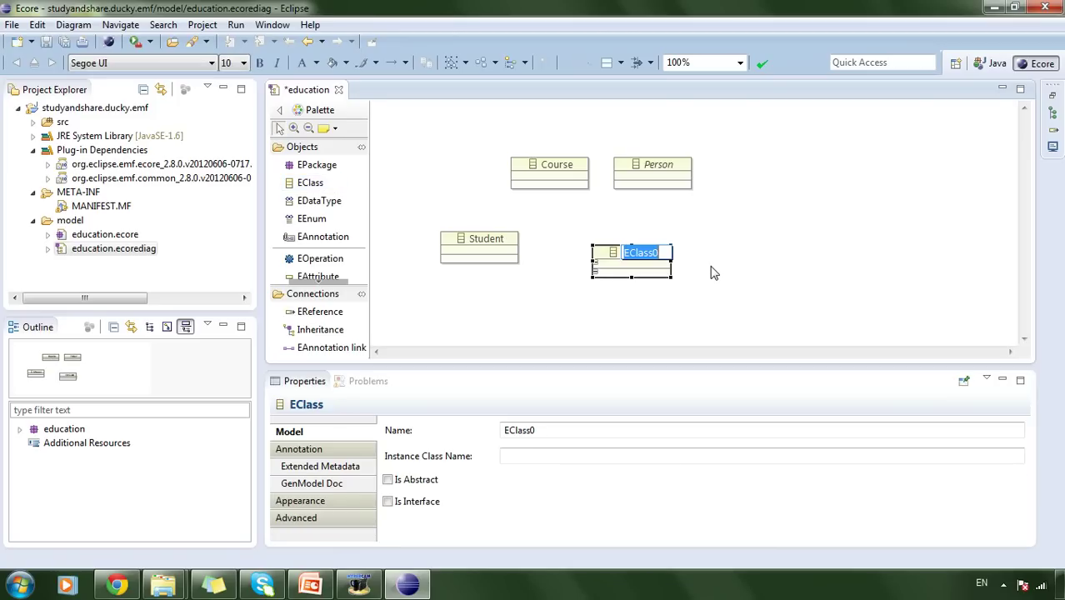
type("Teacher")
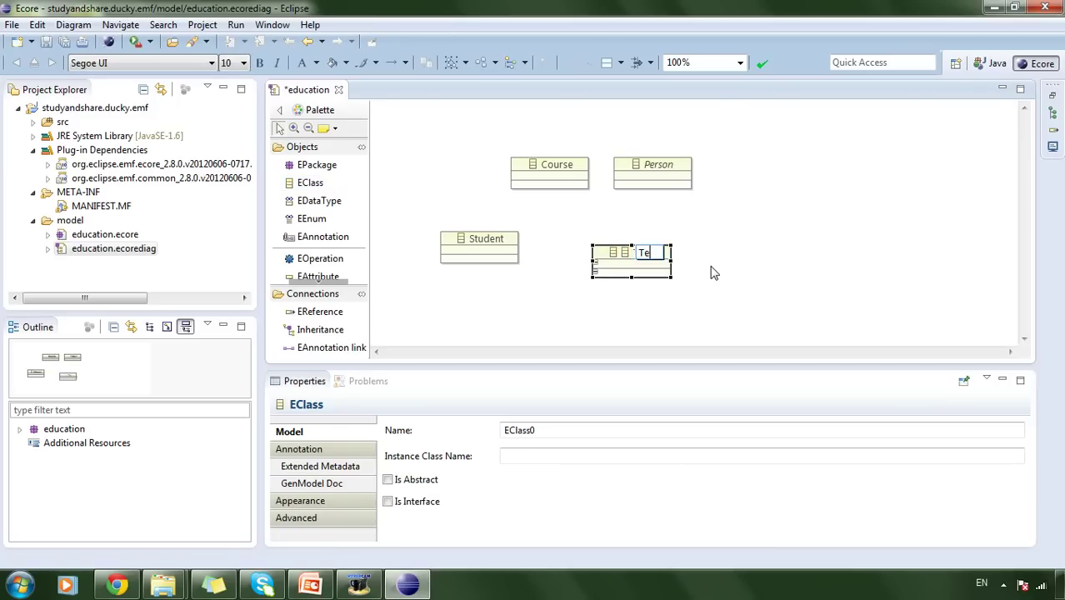
left_click(714, 273)
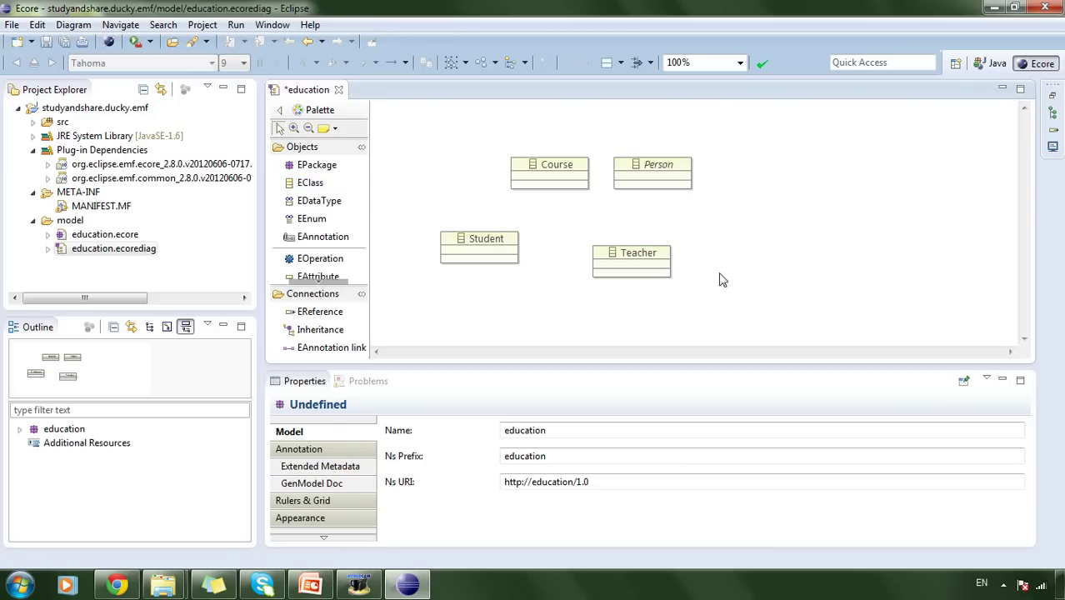
- Spread the classes out by moving Person and Teacher further right and Course slightly up, and save the diagram
left_click(641, 164)
left_click_drag(641, 164, 716, 155)
left_click(540, 158)
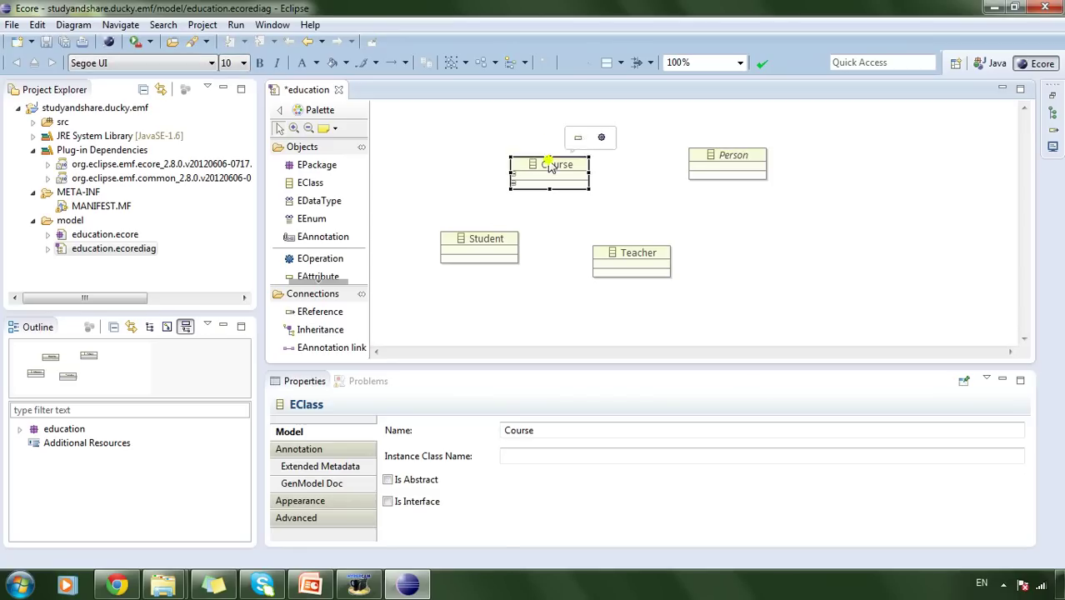
left_click_drag(540, 158, 540, 140)
left_click_drag(635, 263, 702, 249)
left_click(783, 219)
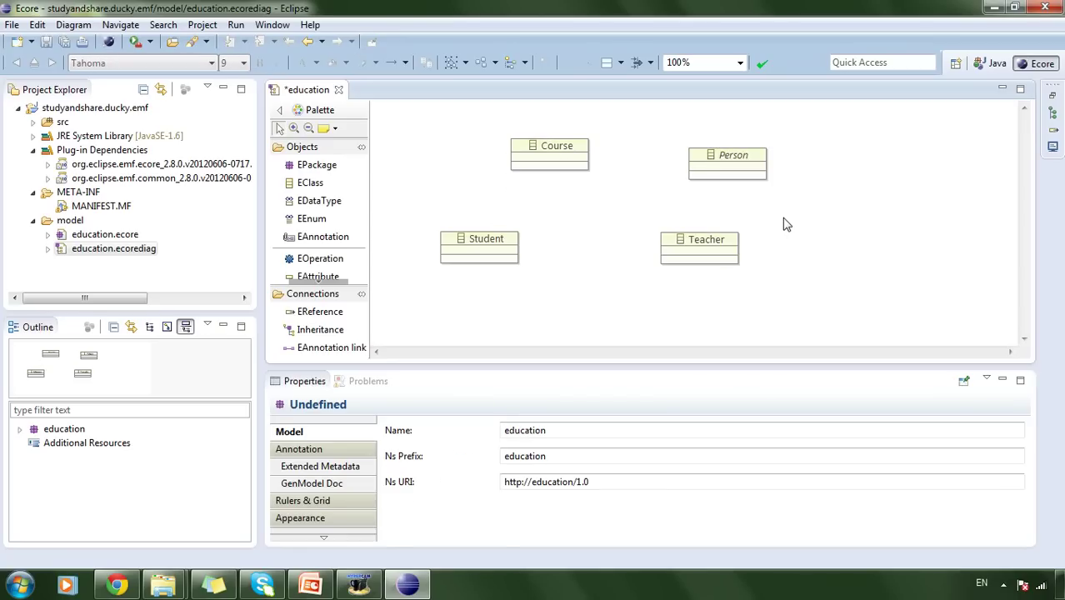
key("ctrl+s")
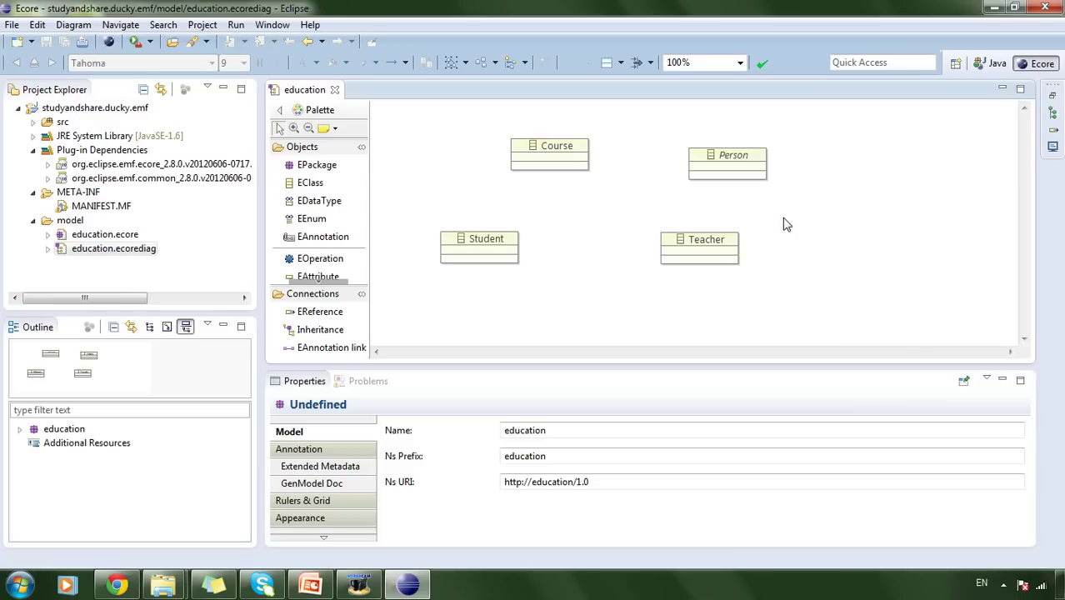